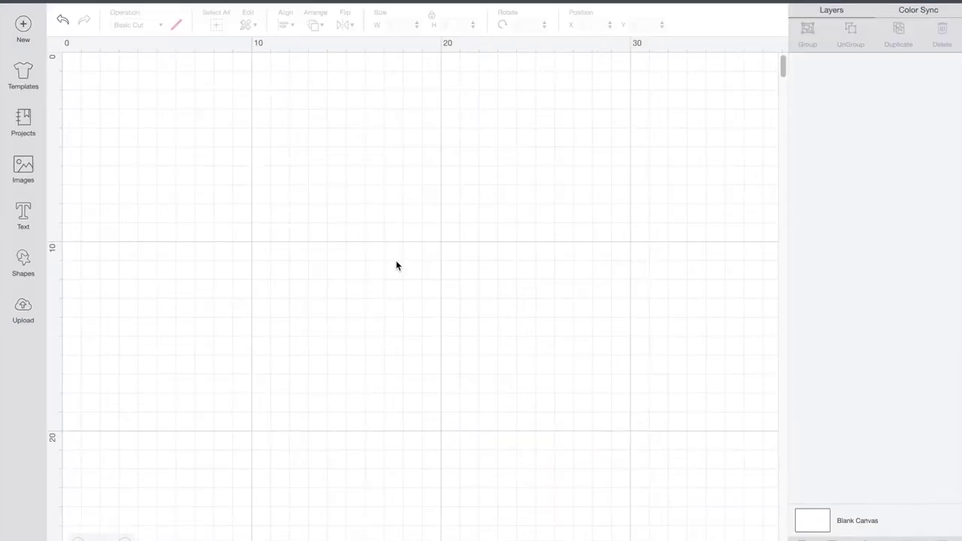
Add a 'hello' text box to the canvas and enlarge it to about 15 cm wide.
{"action": "left_click", "coordinate": [25, 213]}
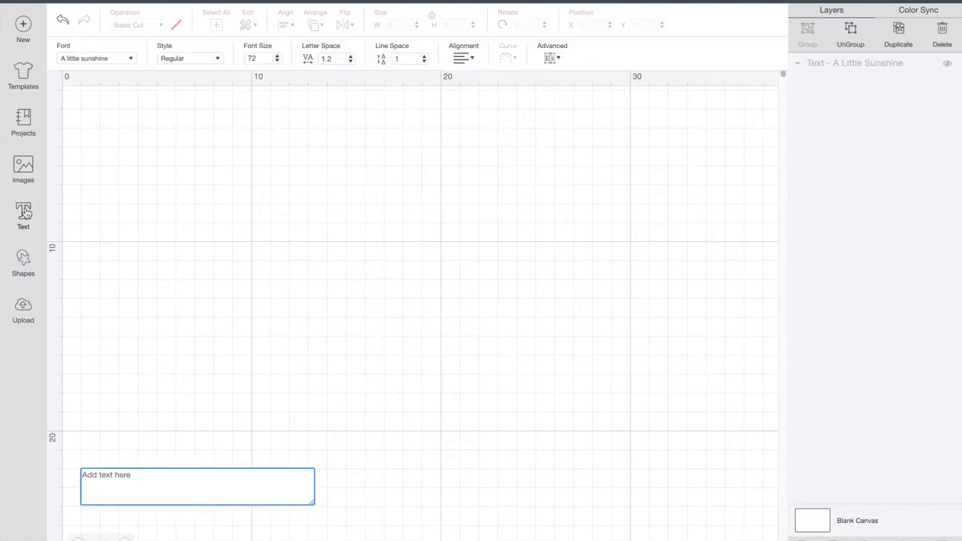
{"action": "type", "text": "hello"}
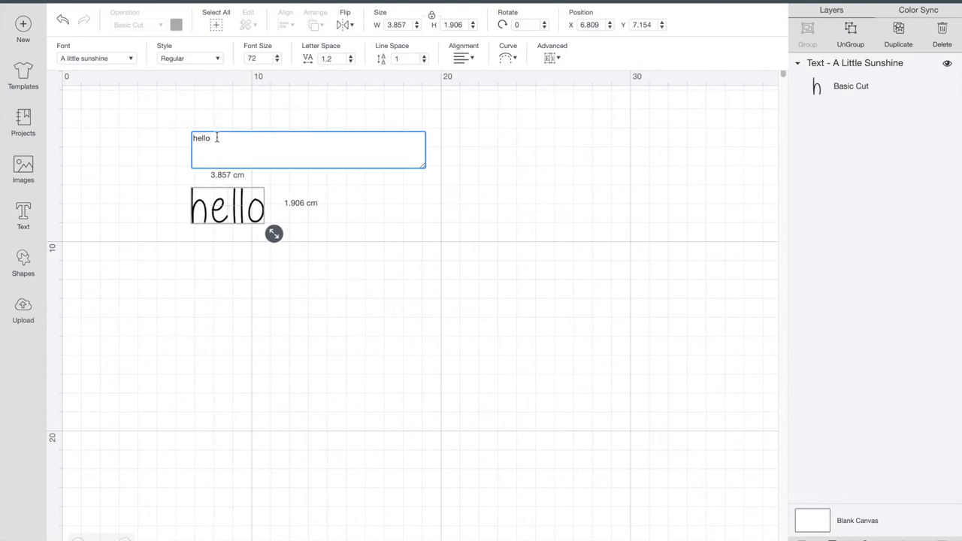
{"action": "left_click_drag", "start_coordinate": [274, 234], "coordinate": [494, 341]}
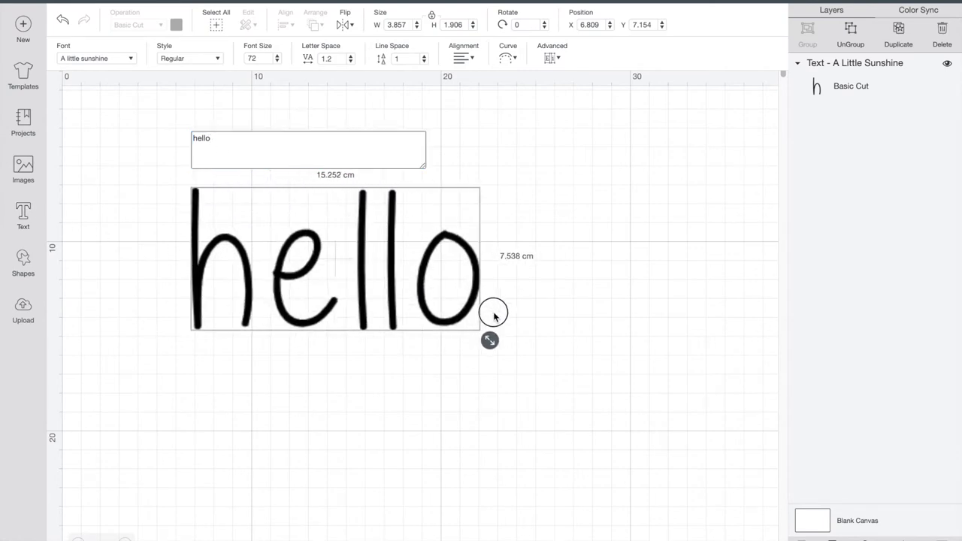
Set 'hello' in the Buttercup Sample font by searching the font list for 'bu'.
{"action": "double_click", "coordinate": [204, 141]}
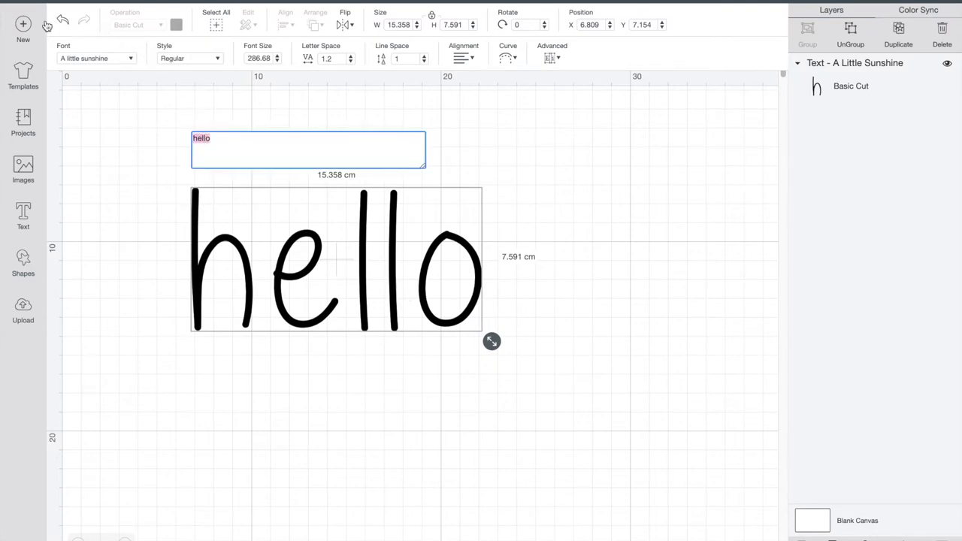
{"action": "left_click", "coordinate": [103, 60]}
{"action": "type", "text": "a"}
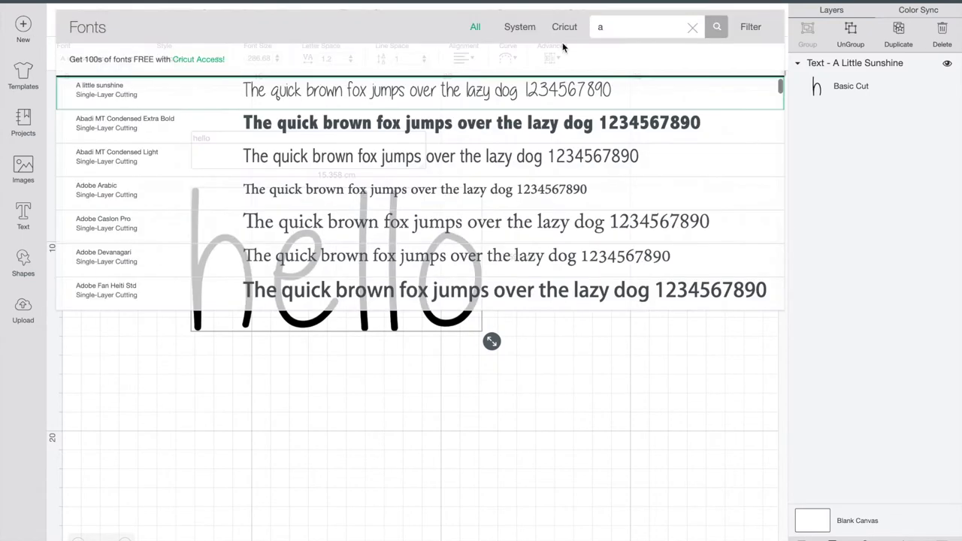
{"action": "key", "text": "BackSpace"}
{"action": "type", "text": "butter"}
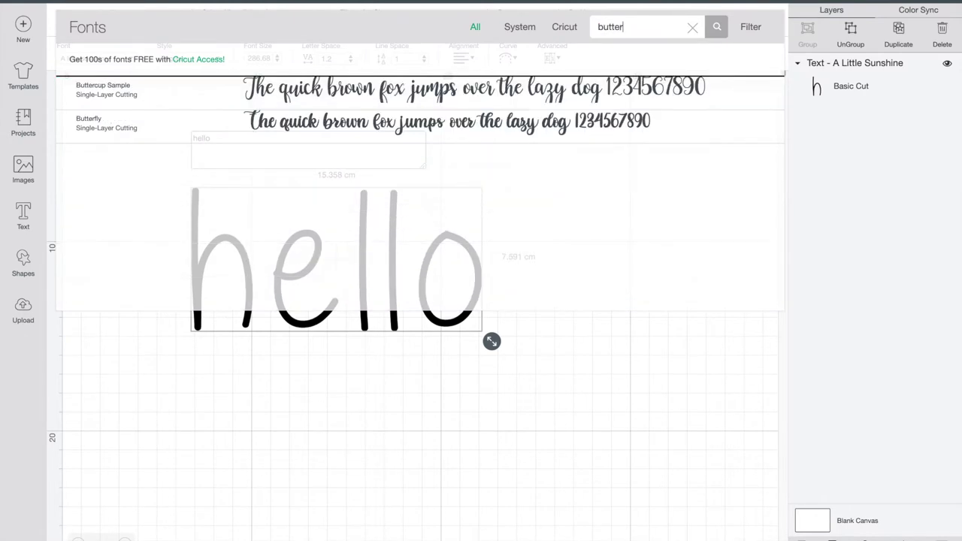
{"action": "left_click", "coordinate": [496, 89]}
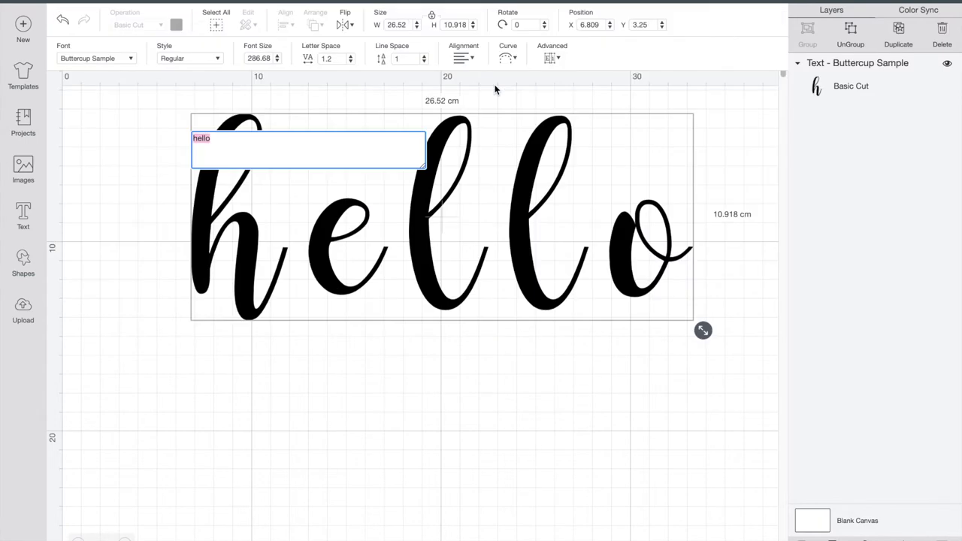
Step the letter spacing of 'hello' down from 1.2 to 0, narrowing it to 22.151 cm.
{"action": "left_click", "coordinate": [405, 367]}
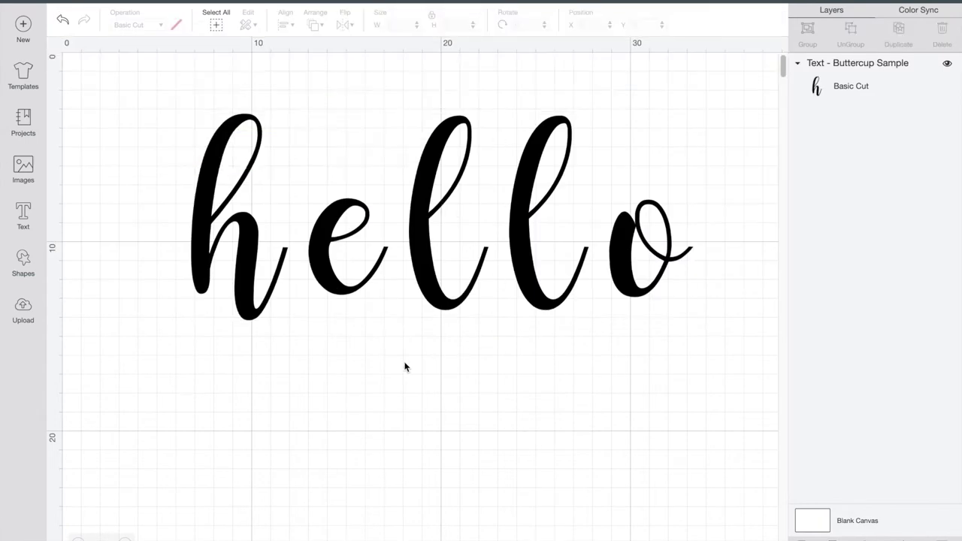
{"action": "left_click", "coordinate": [426, 264]}
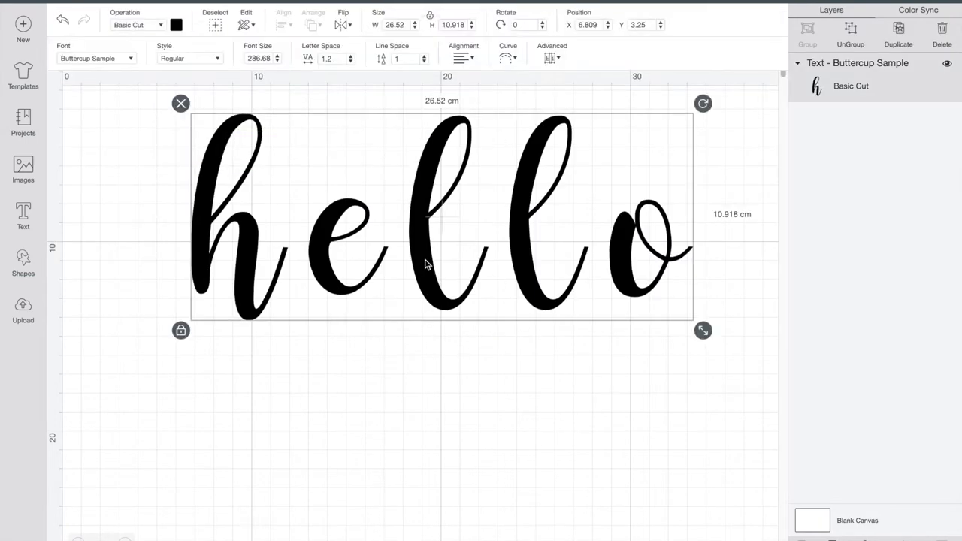
{"action": "left_click", "coordinate": [350, 61]}
{"action": "left_click", "coordinate": [350, 62]}
{"action": "left_click", "coordinate": [350, 61]}
{"action": "left_click", "coordinate": [351, 61]}
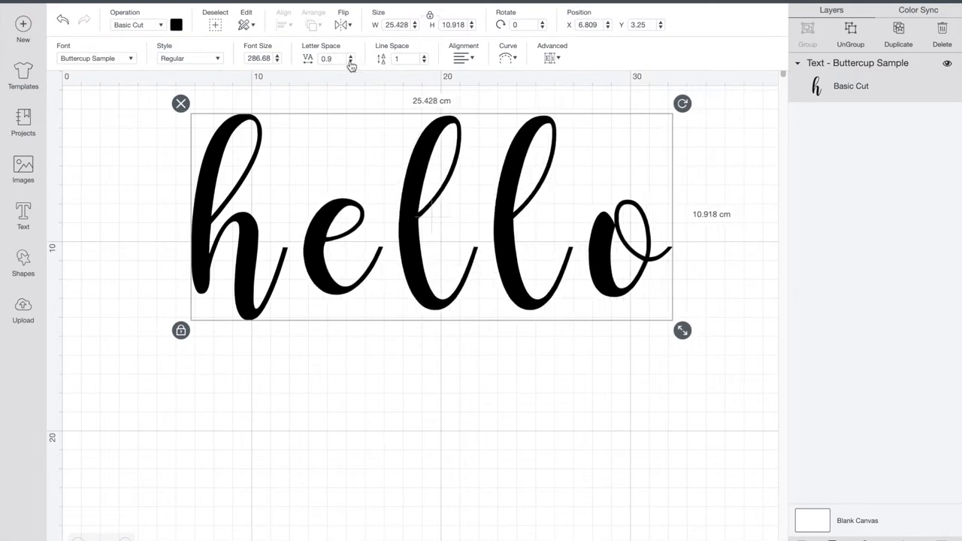
{"action": "left_click", "coordinate": [351, 62]}
{"action": "left_click", "coordinate": [351, 61]}
{"action": "left_click", "coordinate": [350, 62]}
{"action": "left_click", "coordinate": [350, 61]}
{"action": "left_click", "coordinate": [351, 62]}
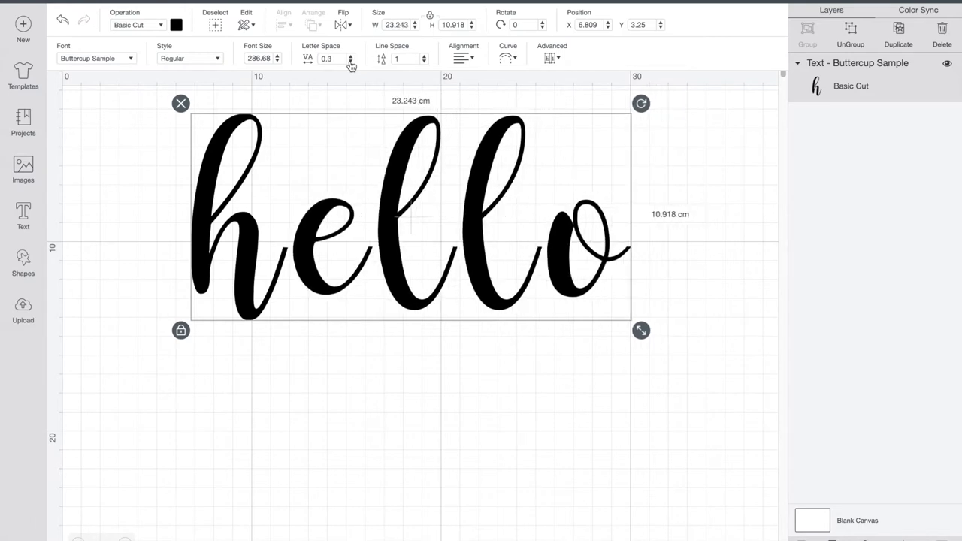
{"action": "left_click", "coordinate": [350, 62]}
{"action": "left_click", "coordinate": [350, 62]}
{"action": "left_click", "coordinate": [350, 62]}
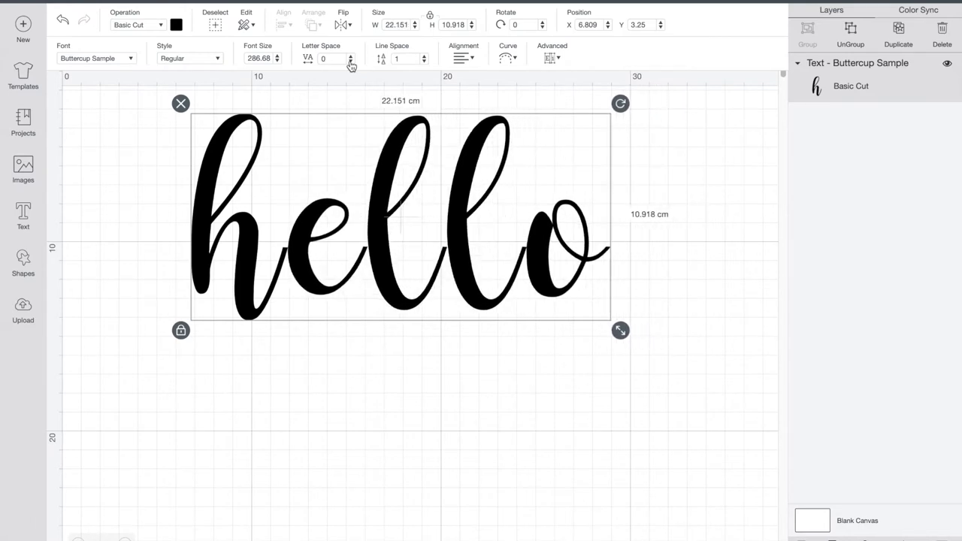
{"action": "left_click", "coordinate": [351, 61]}
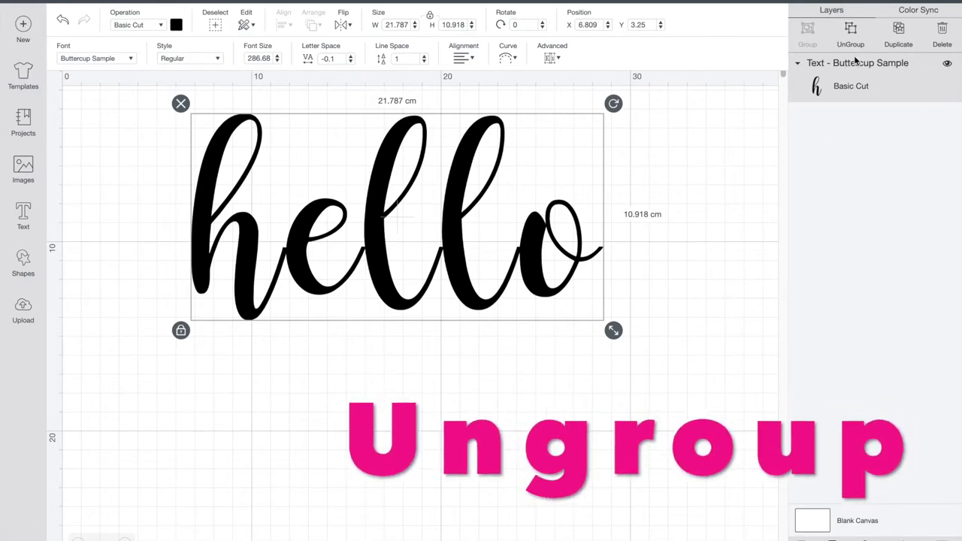
Ungroup 'hello' and slide the e, both l's and the o left to overlap the previous letter.
{"action": "left_click", "coordinate": [854, 30]}
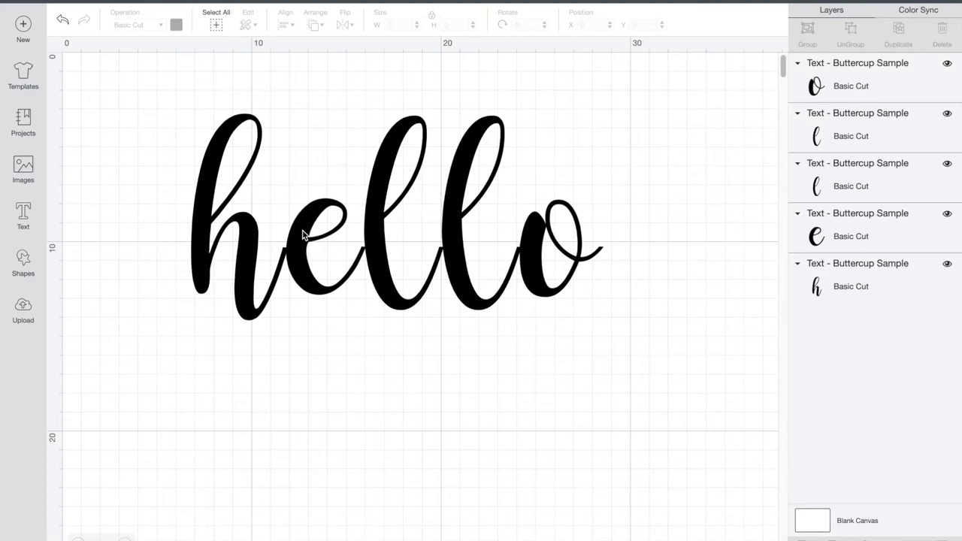
{"action": "left_click_drag", "start_coordinate": [302, 235], "coordinate": [297, 235]}
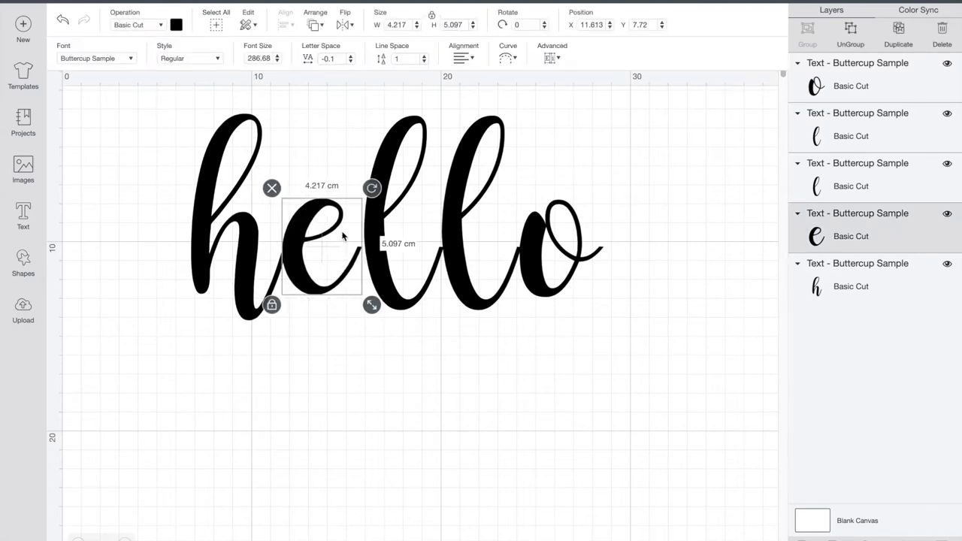
{"action": "left_click_drag", "start_coordinate": [374, 240], "coordinate": [367, 241]}
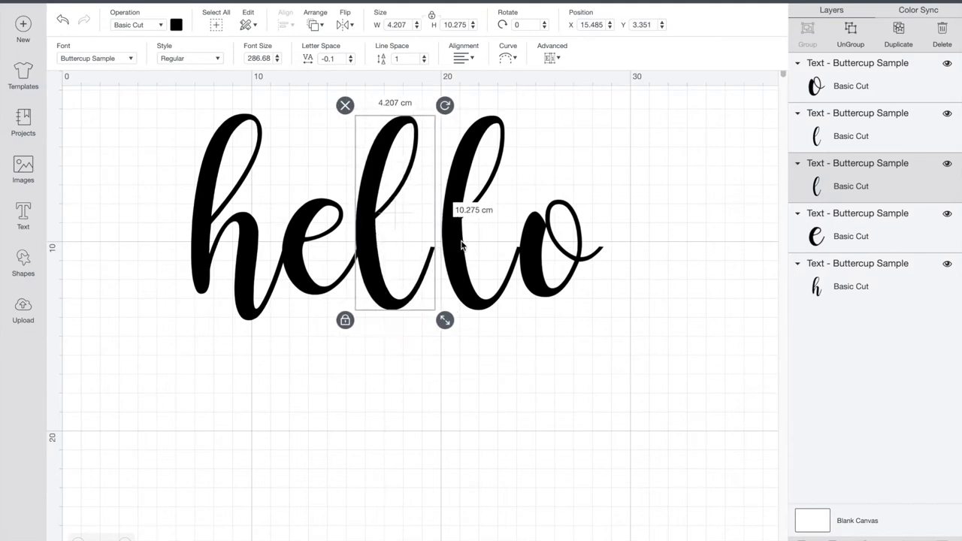
{"action": "left_click_drag", "start_coordinate": [448, 244], "coordinate": [440, 246]}
{"action": "left_click_drag", "start_coordinate": [527, 261], "coordinate": [509, 259]}
{"action": "left_click", "coordinate": [592, 336]}
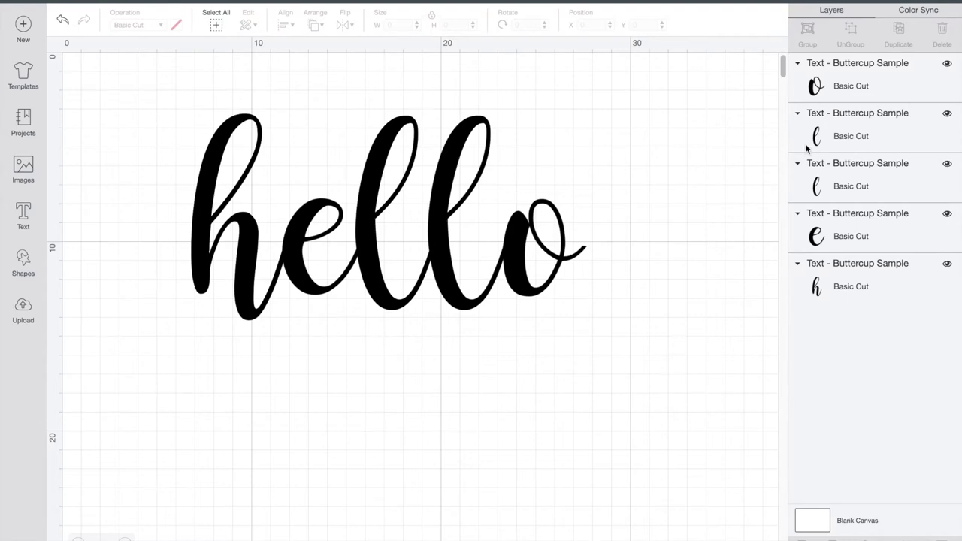
Group the h, e, l, l and o into one 20.905 × 10.918 cm object and nudge it up.
{"action": "left_click", "coordinate": [857, 94]}
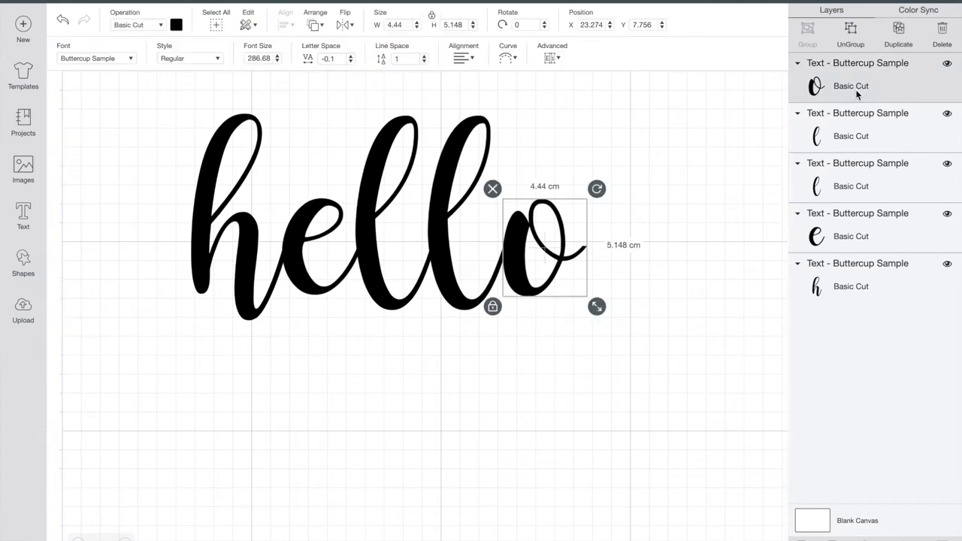
{"action": "left_click", "coordinate": [856, 135], "text": "shift"}
{"action": "left_click", "coordinate": [855, 167], "text": "shift"}
{"action": "left_click", "coordinate": [857, 220], "text": "shift"}
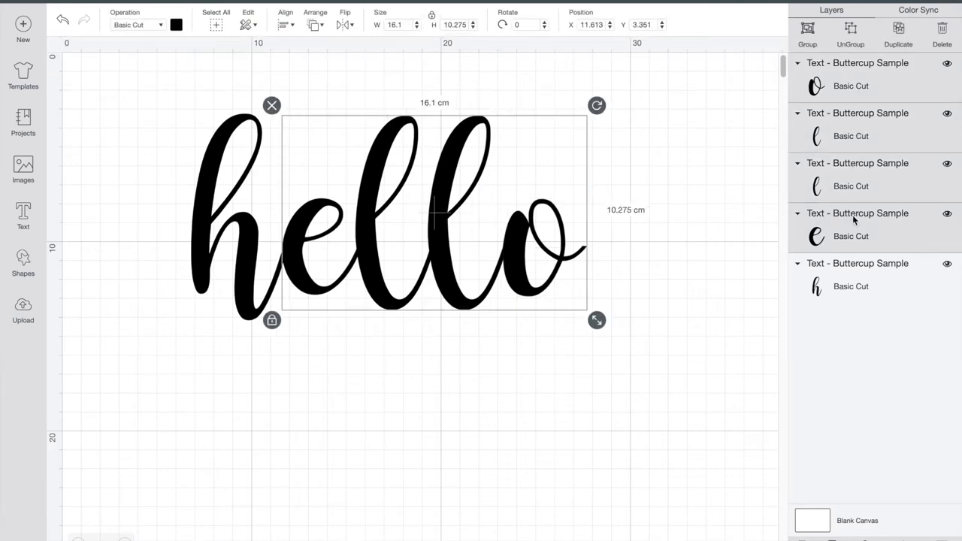
{"action": "left_click", "coordinate": [848, 275], "text": "shift"}
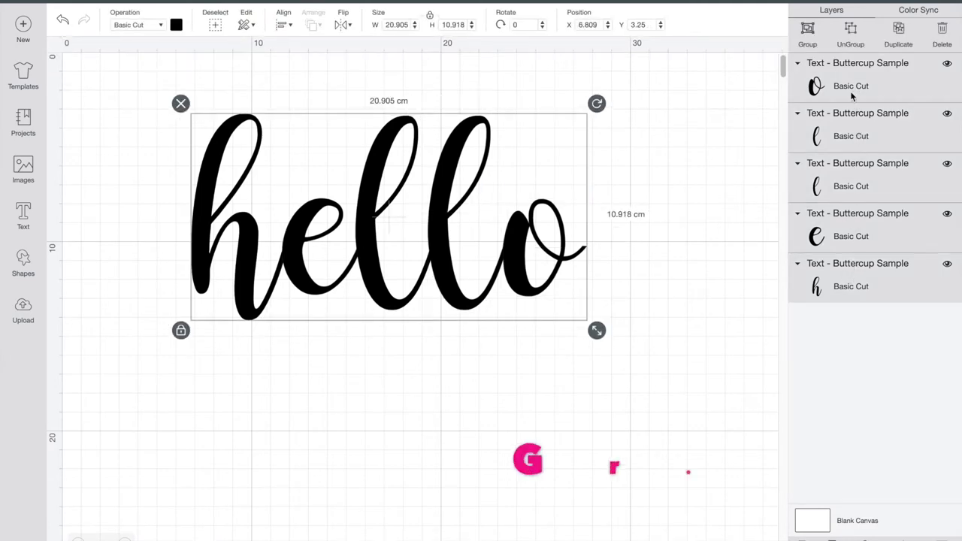
{"action": "left_click", "coordinate": [809, 32]}
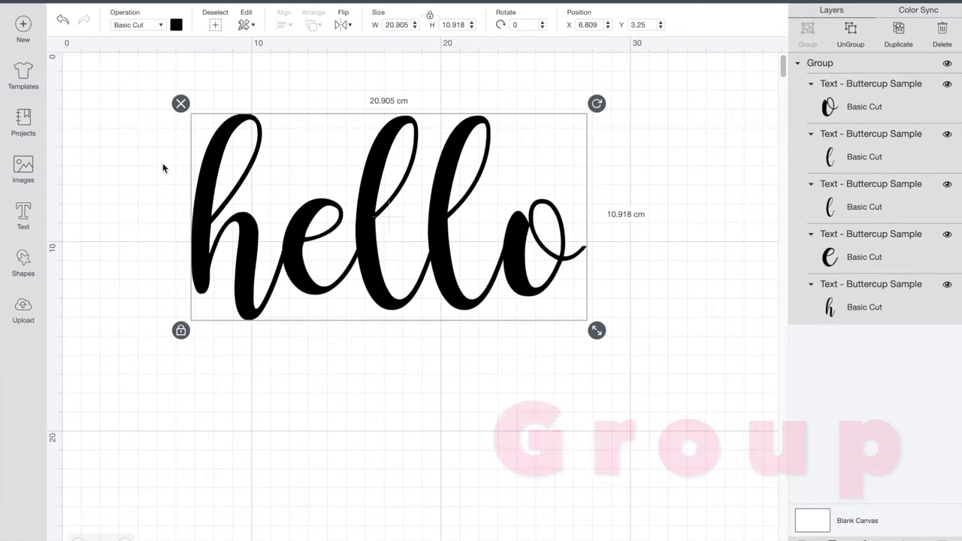
{"action": "left_click", "coordinate": [110, 170]}
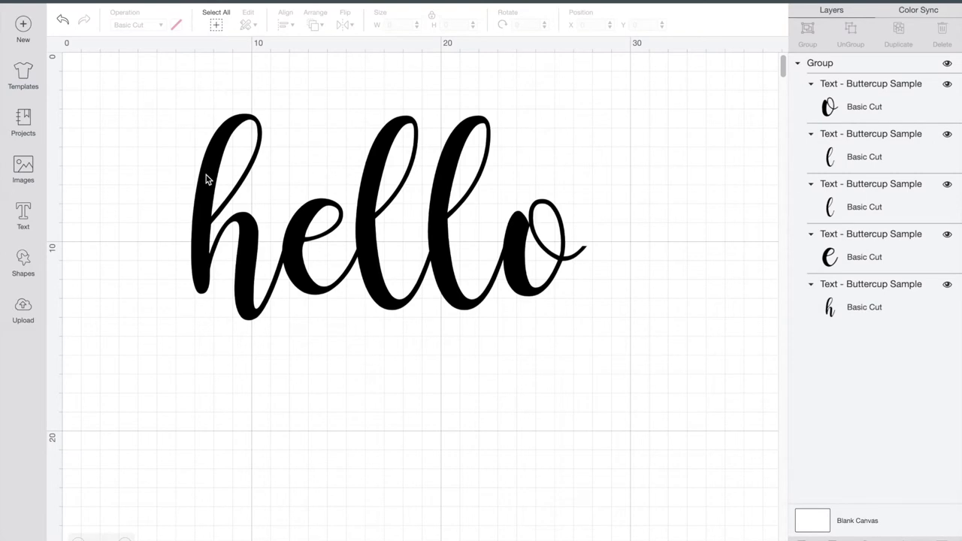
{"action": "left_click_drag", "start_coordinate": [203, 176], "coordinate": [214, 150]}
Add a '30' text, enlarge it to 8.401 × 7.255 cm, and place it below 'hello'.
{"action": "left_click", "coordinate": [381, 376]}
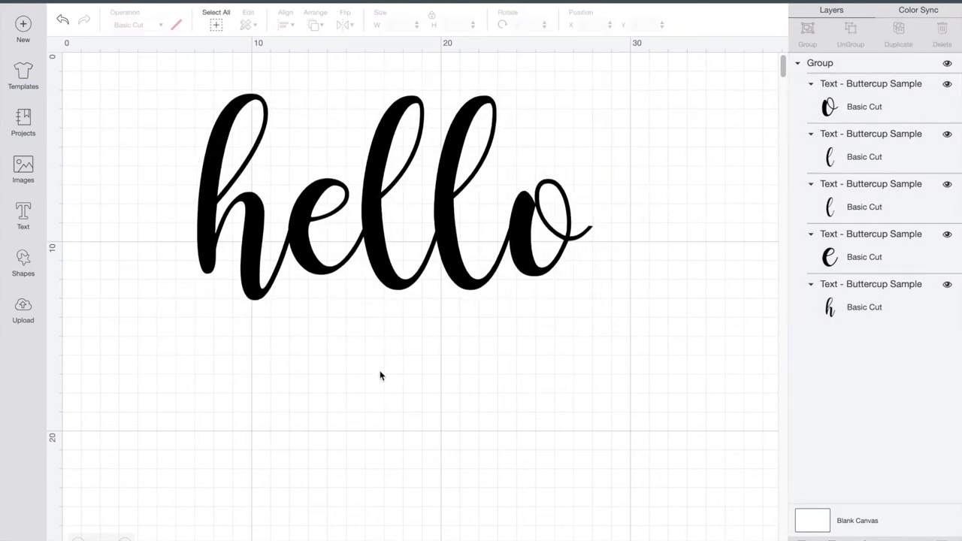
{"action": "left_click", "coordinate": [23, 215]}
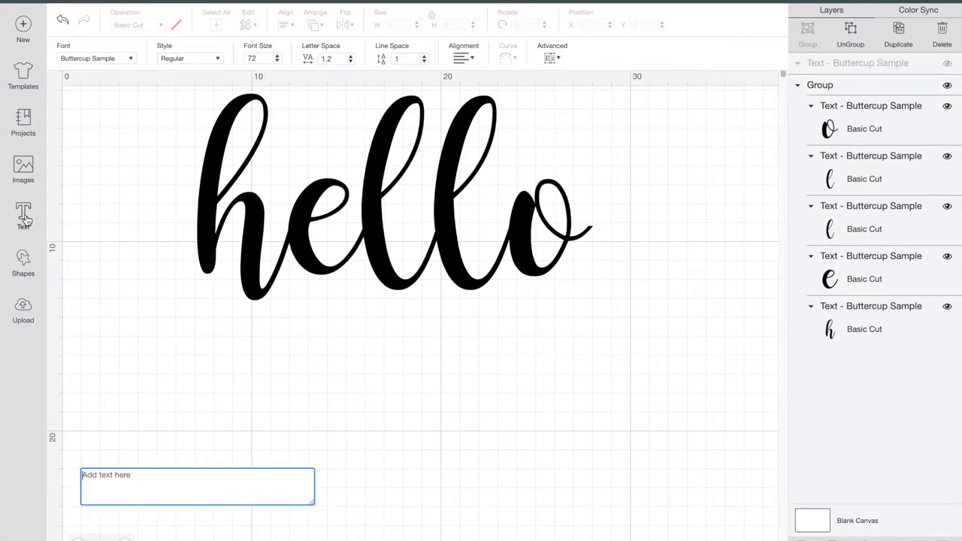
{"action": "type", "text": "30"}
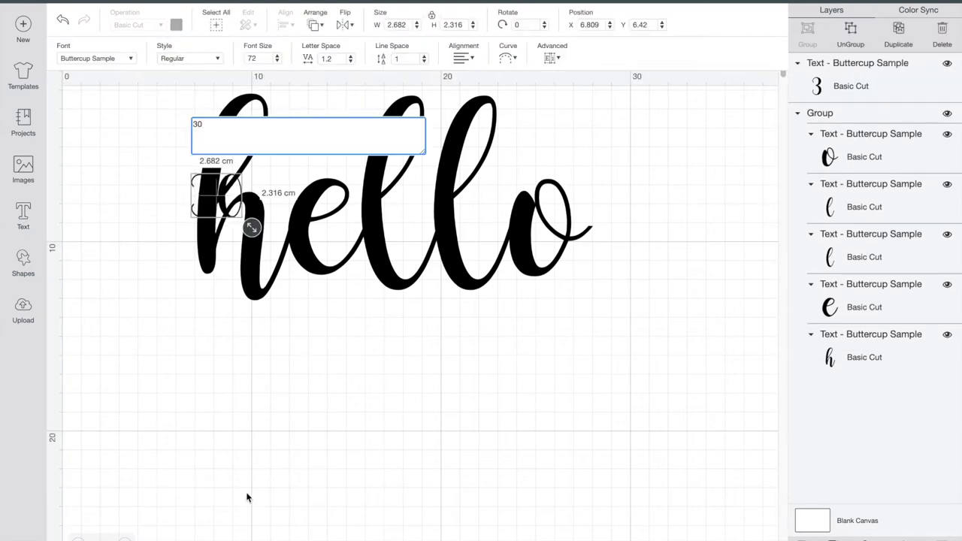
{"action": "left_click_drag", "start_coordinate": [251, 227], "coordinate": [342, 331]}
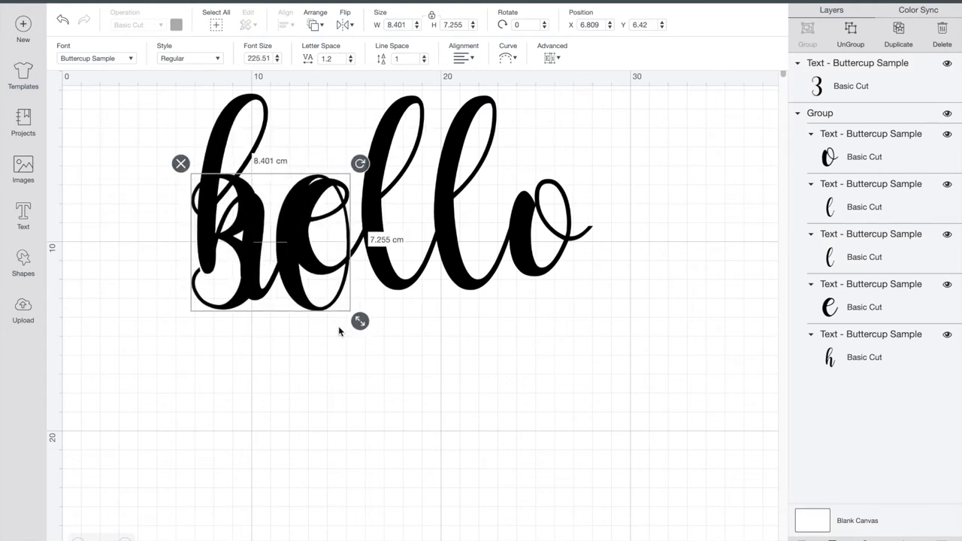
{"action": "left_click_drag", "start_coordinate": [291, 282], "coordinate": [392, 444]}
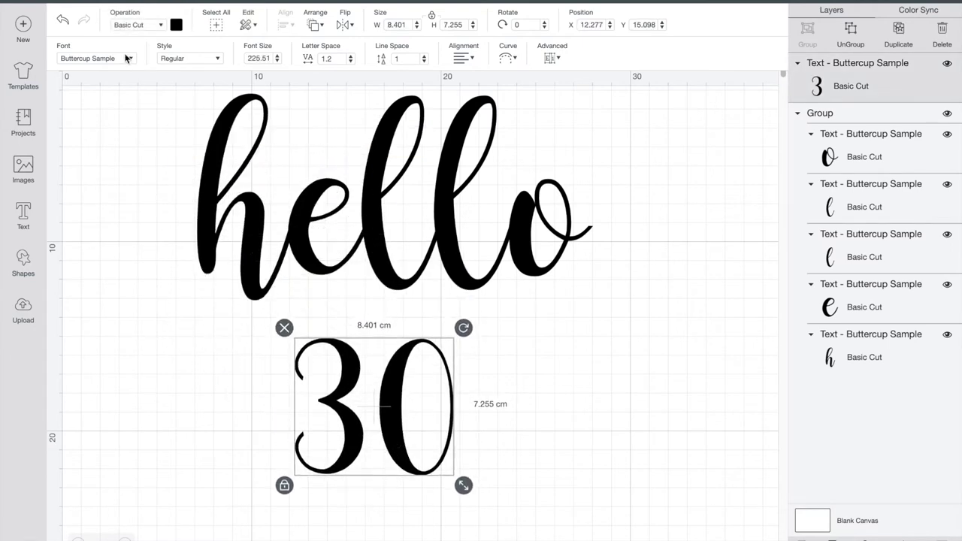
Switch the '30' to the Alga font and enlarge it to 14.253 × 9.409 cm.
{"action": "double_click", "coordinate": [397, 421]}
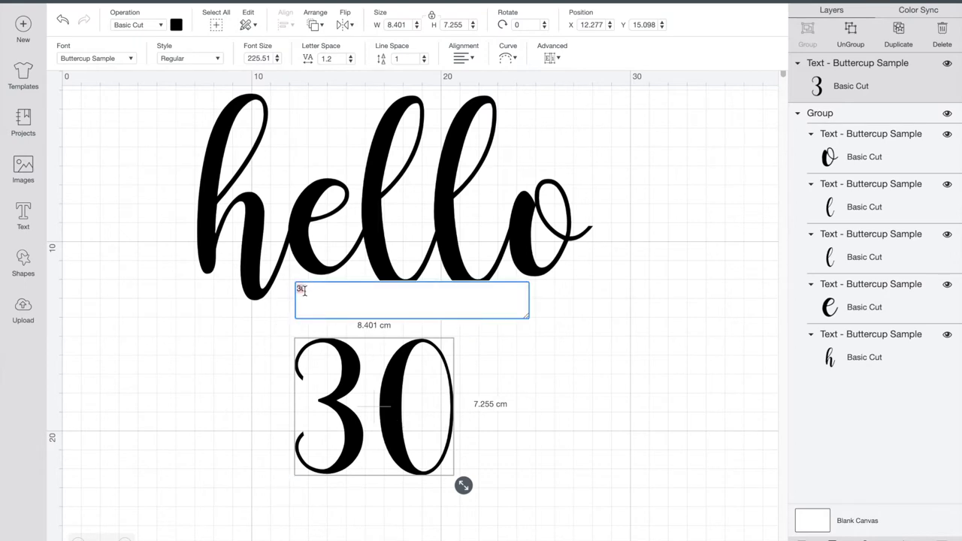
{"action": "left_click", "coordinate": [124, 60]}
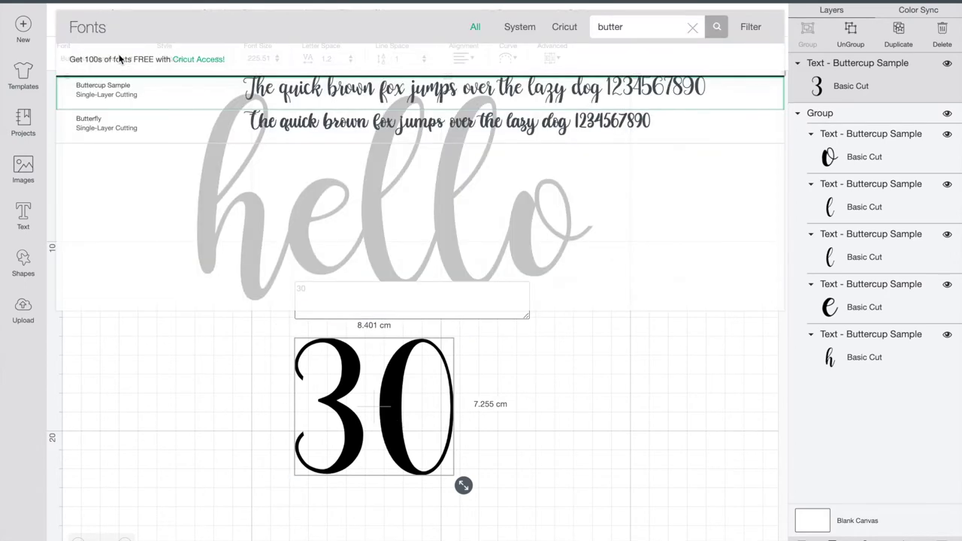
{"action": "double_click", "coordinate": [606, 27]}
{"action": "type", "text": "alga"}
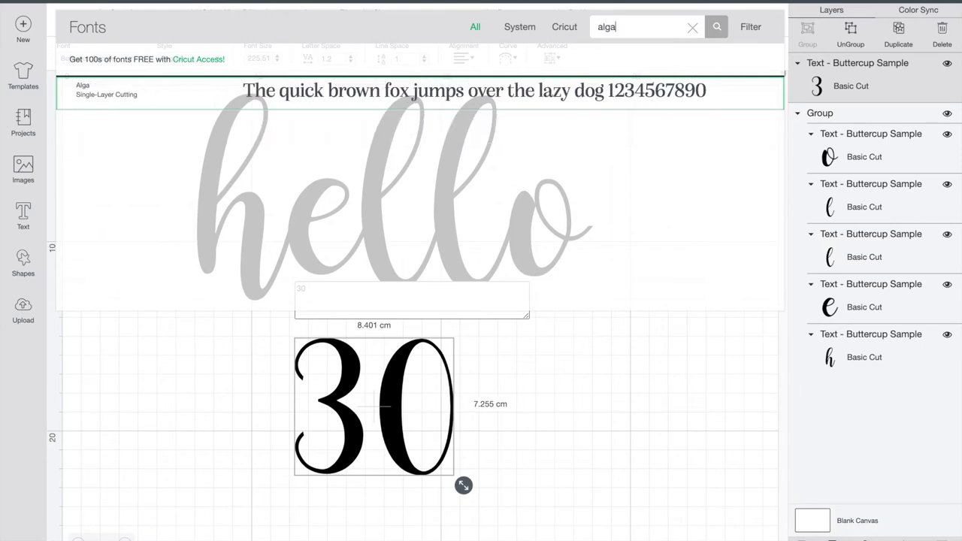
{"action": "left_click", "coordinate": [452, 91]}
{"action": "left_click_drag", "start_coordinate": [471, 426], "coordinate": [501, 507]}
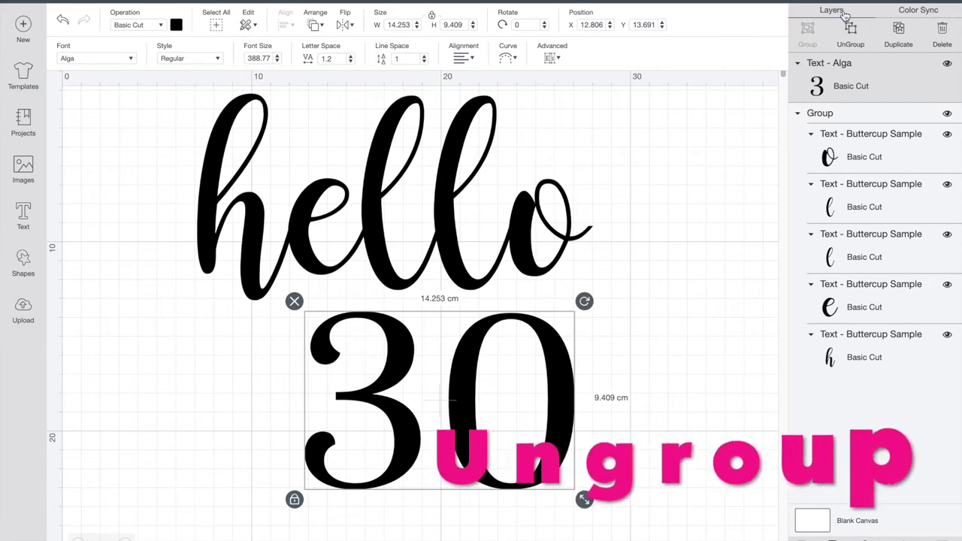
Split '30' into 3 and 0, move both up under 'hello', and enlarge the 3 slightly.
{"action": "left_click", "coordinate": [853, 31]}
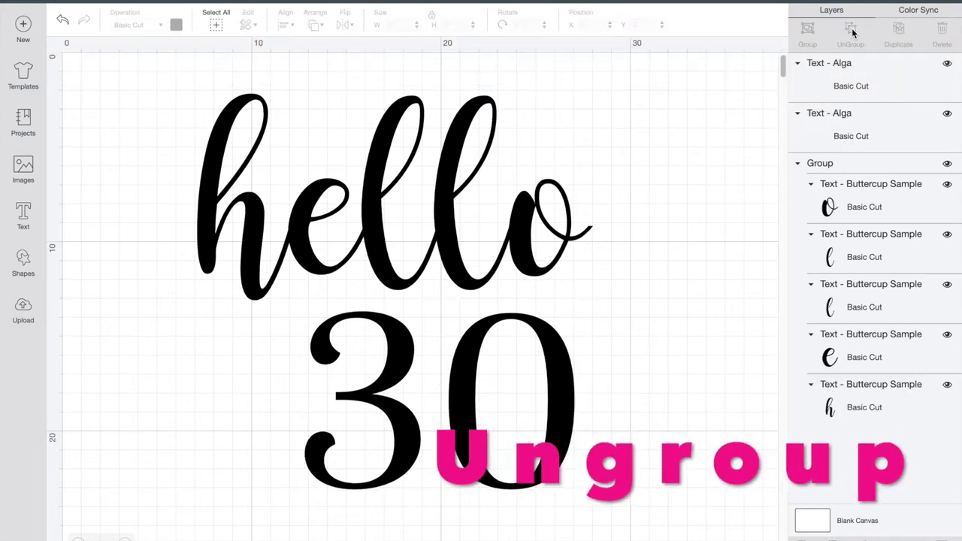
{"action": "left_click_drag", "start_coordinate": [400, 363], "coordinate": [351, 326]}
{"action": "left_click_drag", "start_coordinate": [563, 428], "coordinate": [487, 393]}
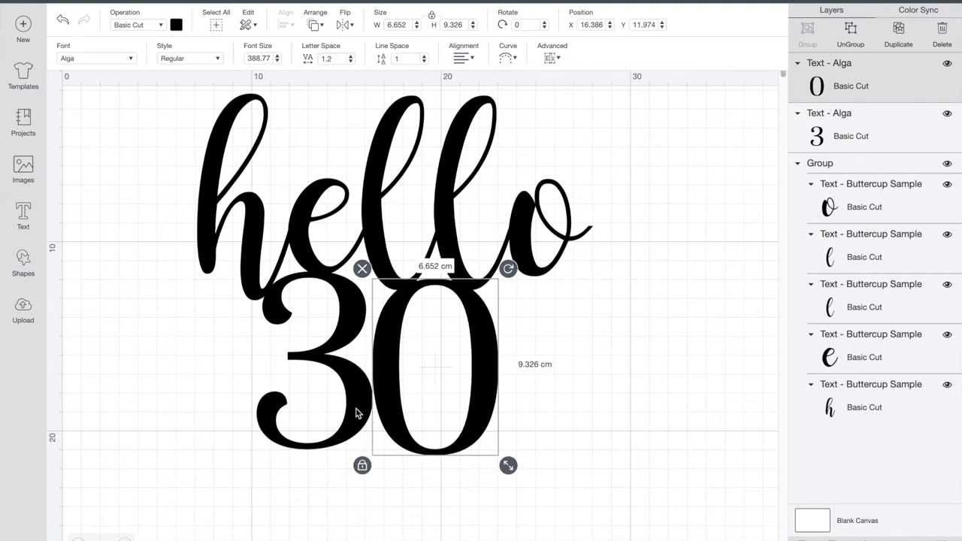
{"action": "left_click", "coordinate": [357, 411]}
{"action": "left_click_drag", "start_coordinate": [382, 461], "coordinate": [389, 474]}
{"action": "left_click", "coordinate": [477, 508]}
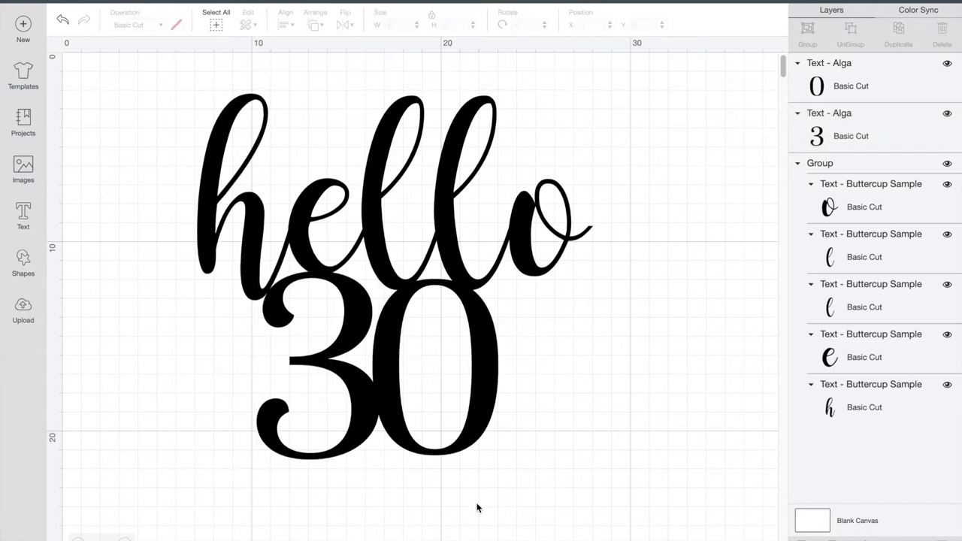
{"action": "left_click", "coordinate": [365, 421]}
{"action": "left_click", "coordinate": [475, 493]}
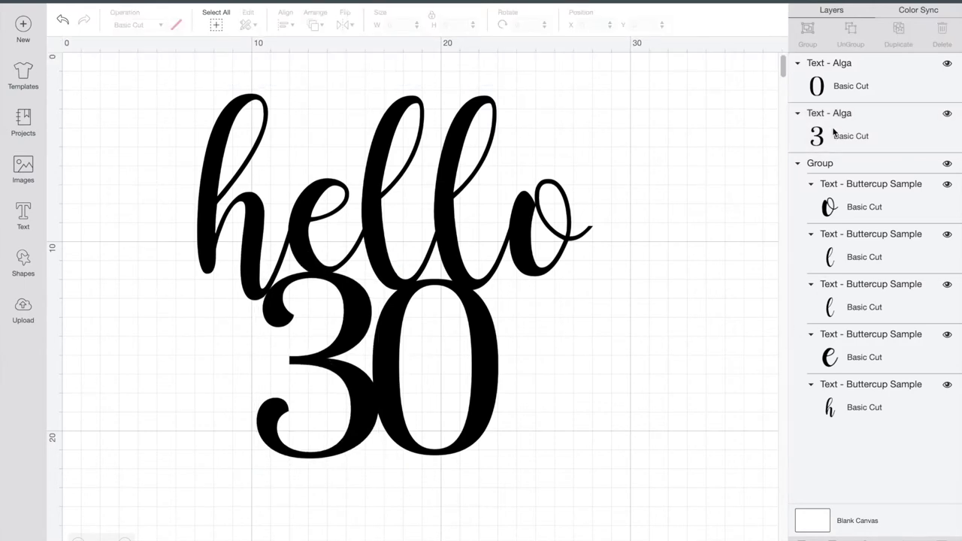
Group the 3 and 0, undoing a trial move so the group still overlaps 'hello'.
{"action": "left_click", "coordinate": [864, 88]}
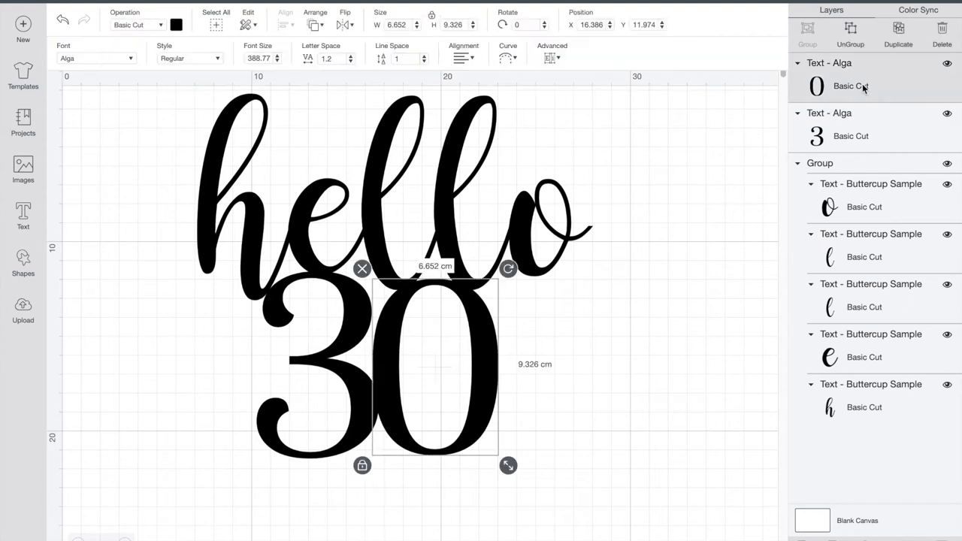
{"action": "left_click", "coordinate": [844, 114], "text": "shift"}
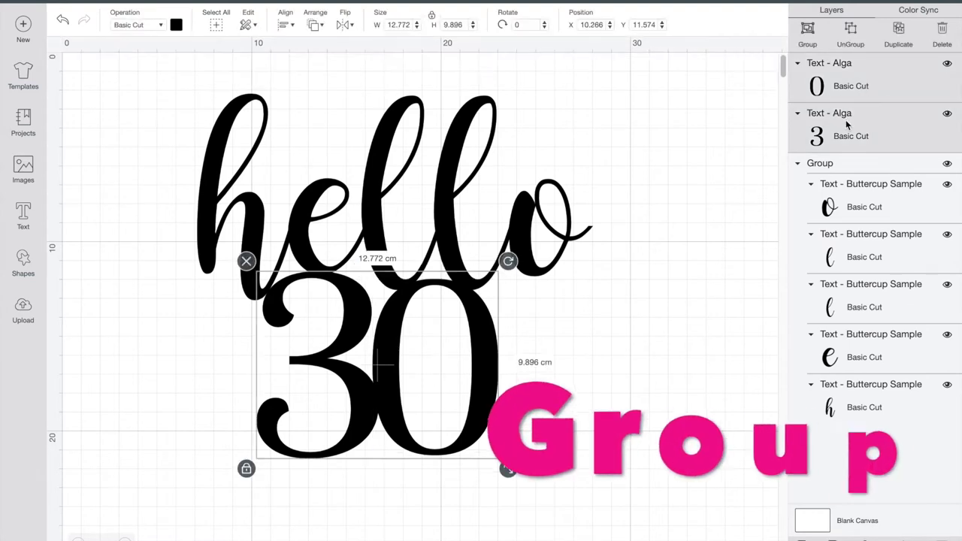
{"action": "left_click", "coordinate": [808, 34]}
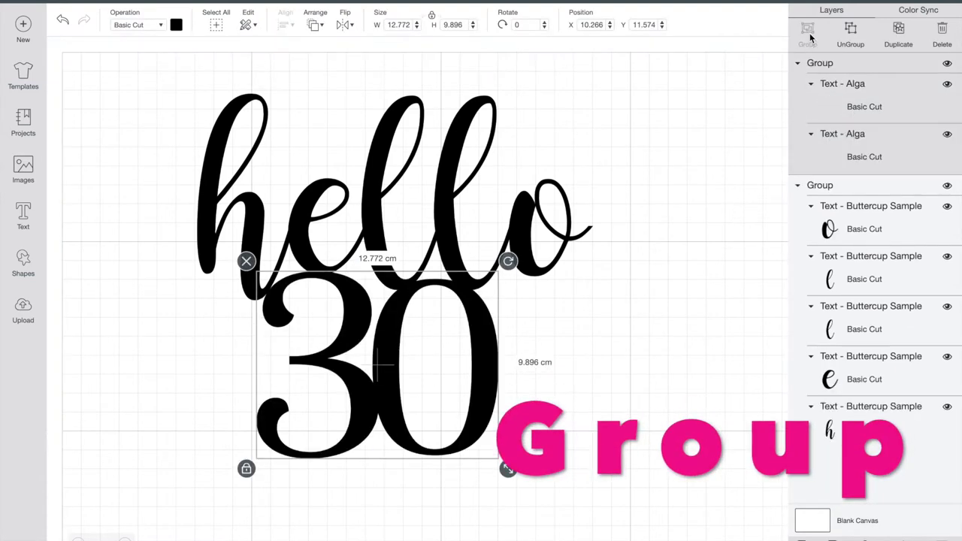
{"action": "left_click", "coordinate": [622, 290]}
{"action": "left_click_drag", "start_coordinate": [482, 350], "coordinate": [518, 391]}
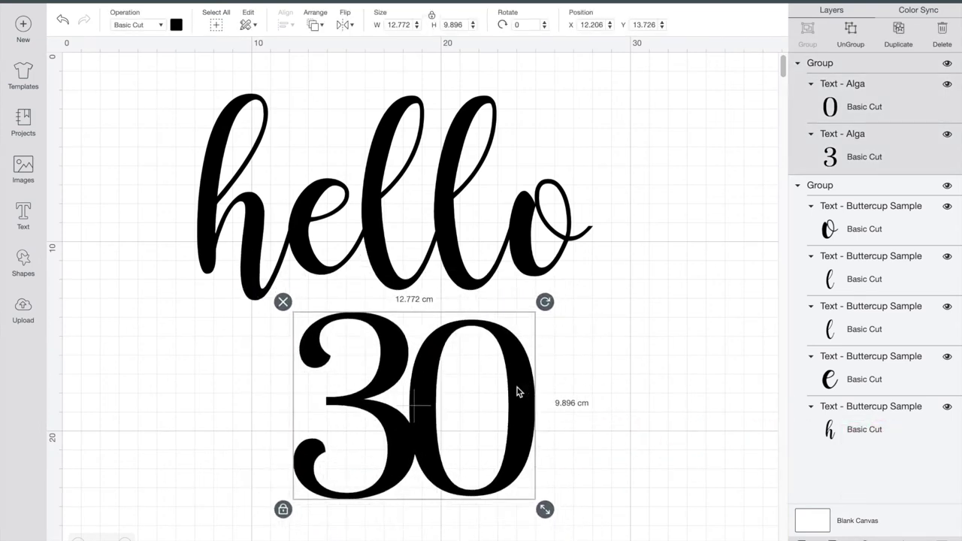
{"action": "key", "text": "Escape"}
{"action": "key", "text": "ctrl+z"}
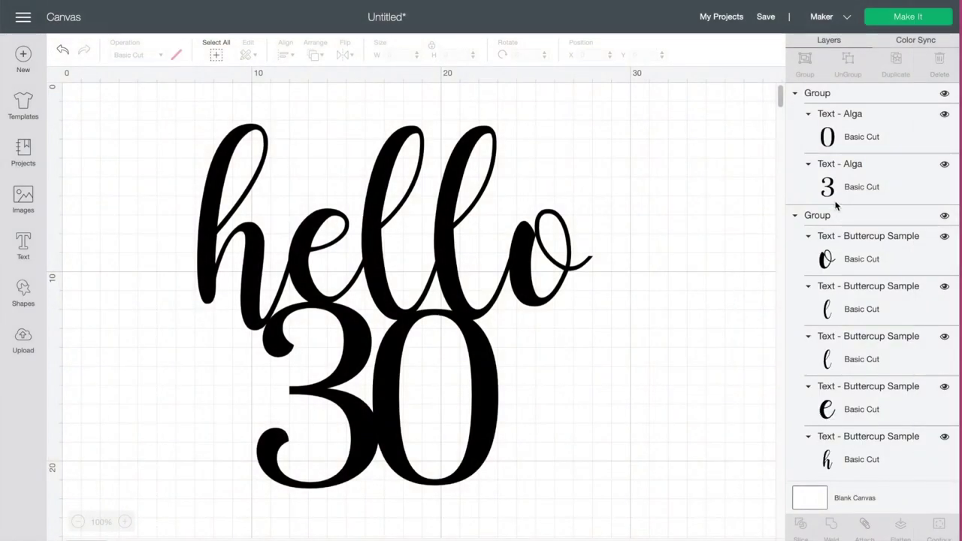
Attach the 'hello' and '30' groups and preview them together on one cutting mat.
{"action": "left_click", "coordinate": [826, 216]}
{"action": "left_click", "coordinate": [825, 100], "text": "shift"}
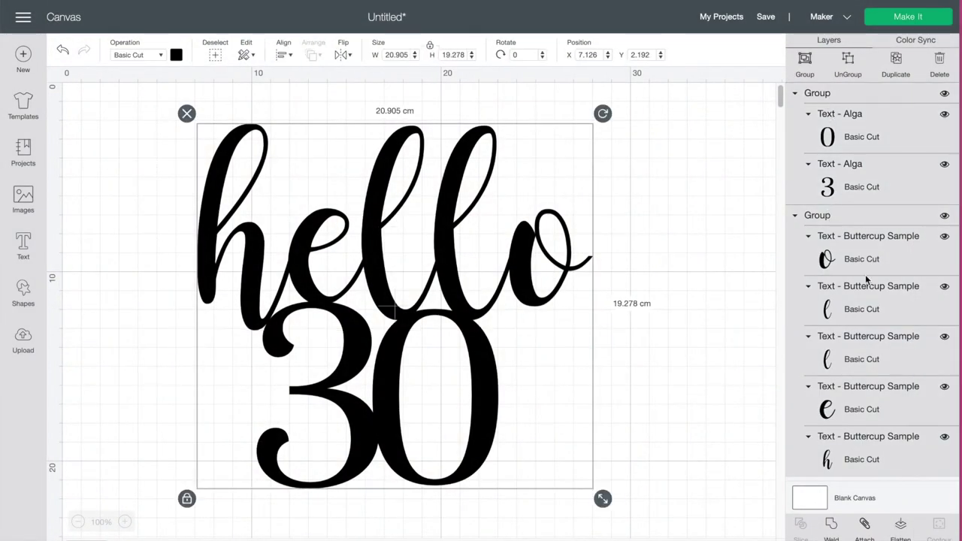
{"action": "left_click", "coordinate": [866, 526]}
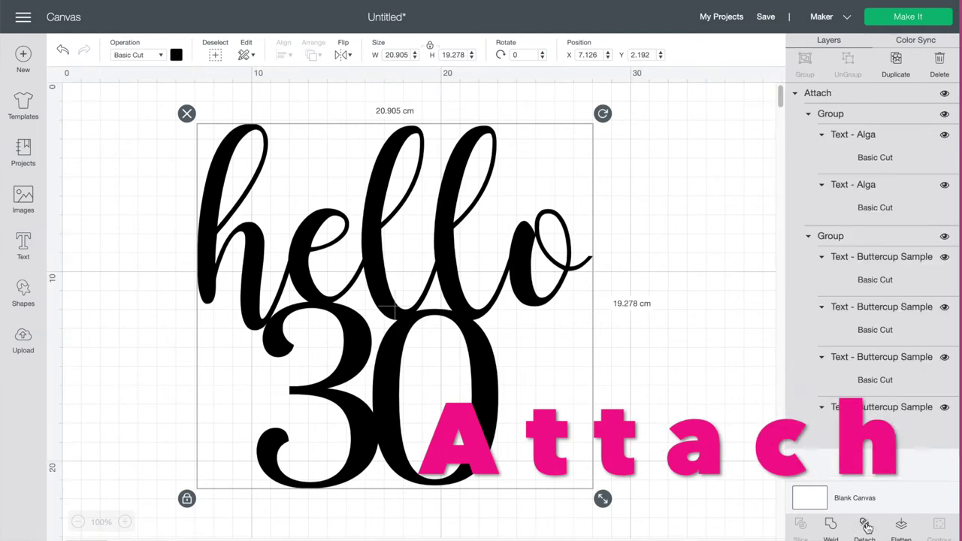
{"action": "left_click", "coordinate": [743, 268]}
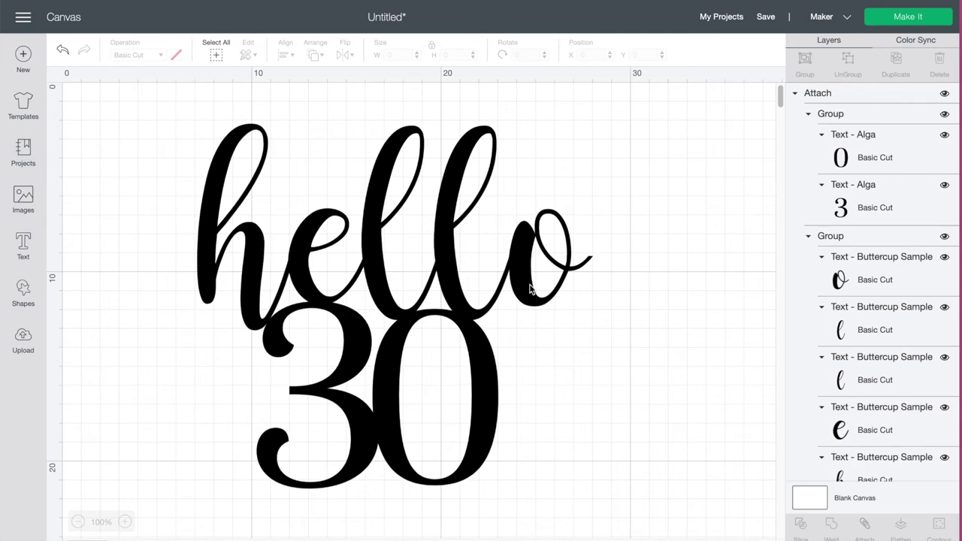
{"action": "left_click", "coordinate": [900, 18]}
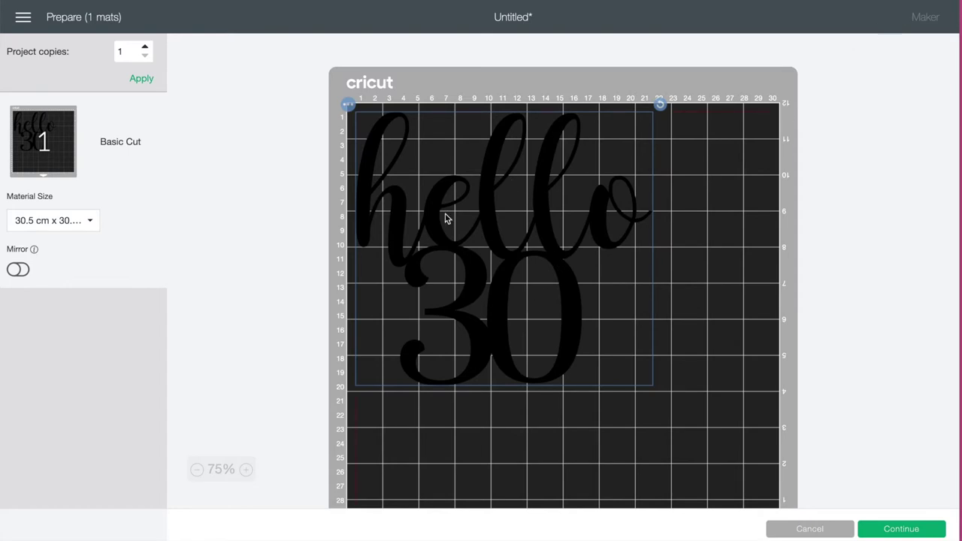
{"action": "mouse_move", "coordinate": [506, 282]}
{"action": "left_mouse_down"}
{"action": "mouse_move", "coordinate": [520, 279]}
{"action": "mouse_move", "coordinate": [531, 315]}
{"action": "mouse_move", "coordinate": [523, 288]}
{"action": "left_mouse_up"}
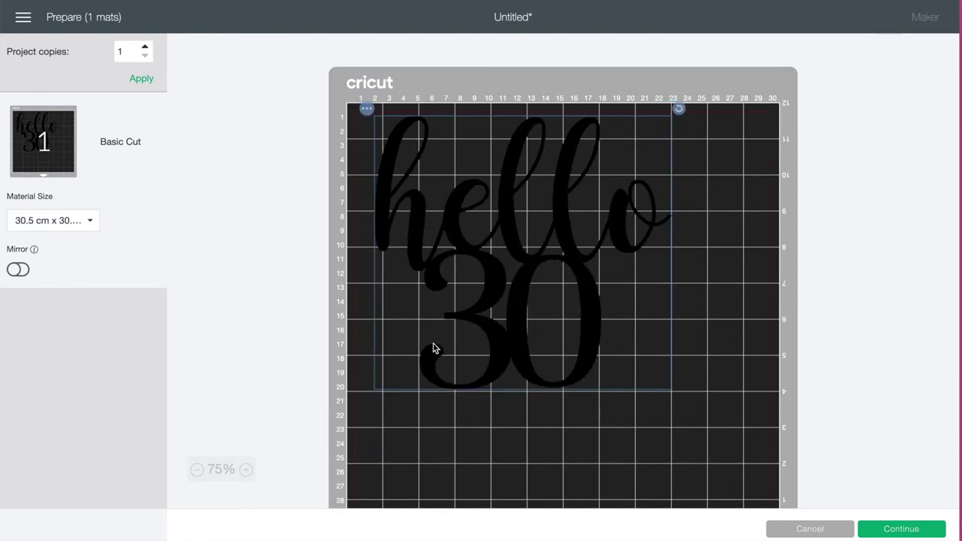
{"action": "left_click", "coordinate": [248, 471]}
{"action": "left_click", "coordinate": [248, 471]}
{"action": "left_click", "coordinate": [248, 471]}
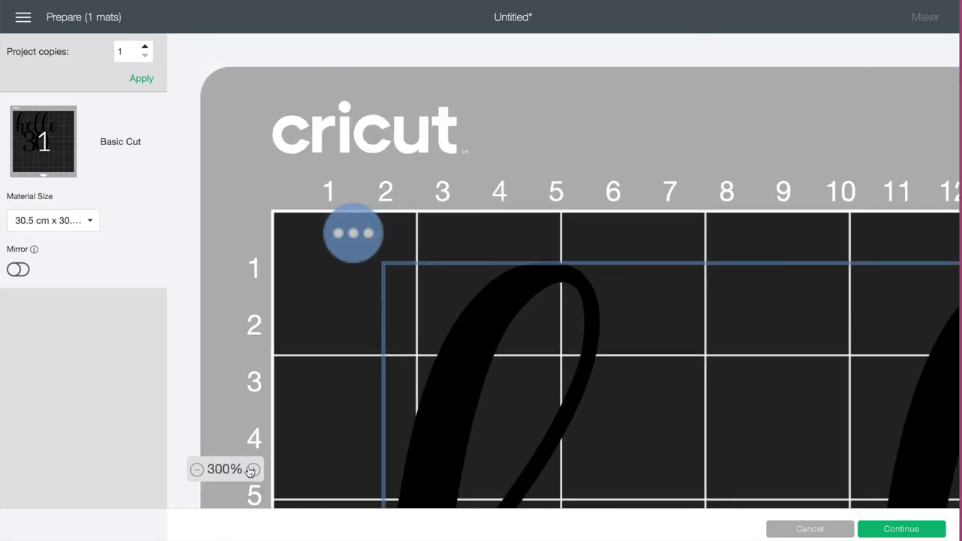
{"action": "left_click", "coordinate": [248, 471]}
{"action": "scroll", "coordinate": [511, 458], "scroll_direction": "down", "scroll_amount": 10}
{"action": "scroll", "coordinate": [512, 458], "scroll_direction": "right", "scroll_amount": 5}
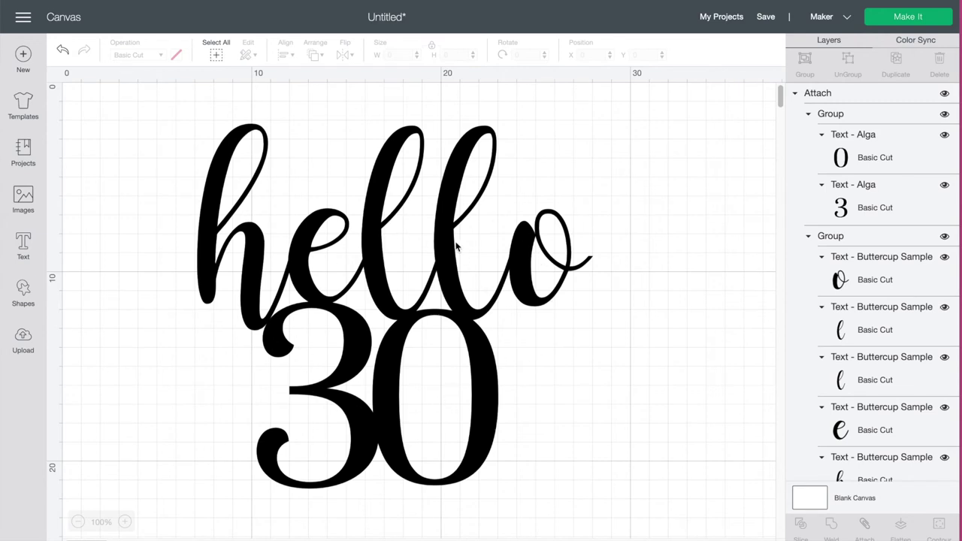
Select every 'hello' and '30' layer and weld them into a single Weld Result shape.
{"action": "left_click", "coordinate": [855, 278]}
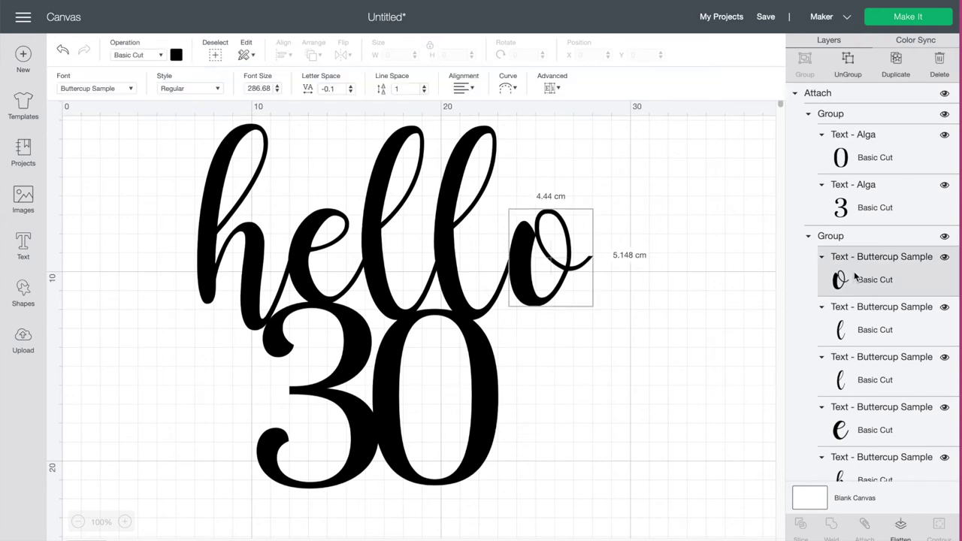
{"action": "left_click", "coordinate": [875, 331], "text": "shift"}
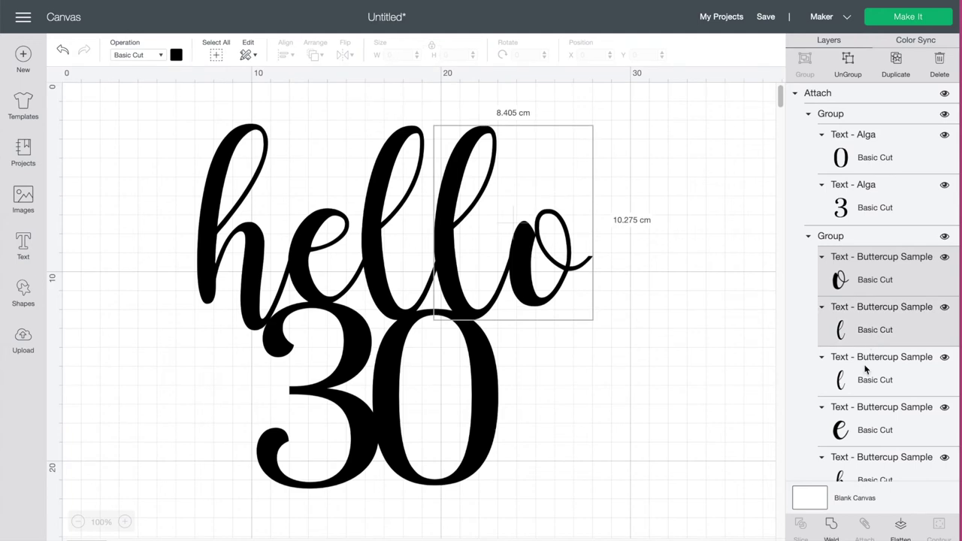
{"action": "left_click", "coordinate": [865, 372], "text": "shift"}
{"action": "left_click", "coordinate": [860, 430], "text": "shift"}
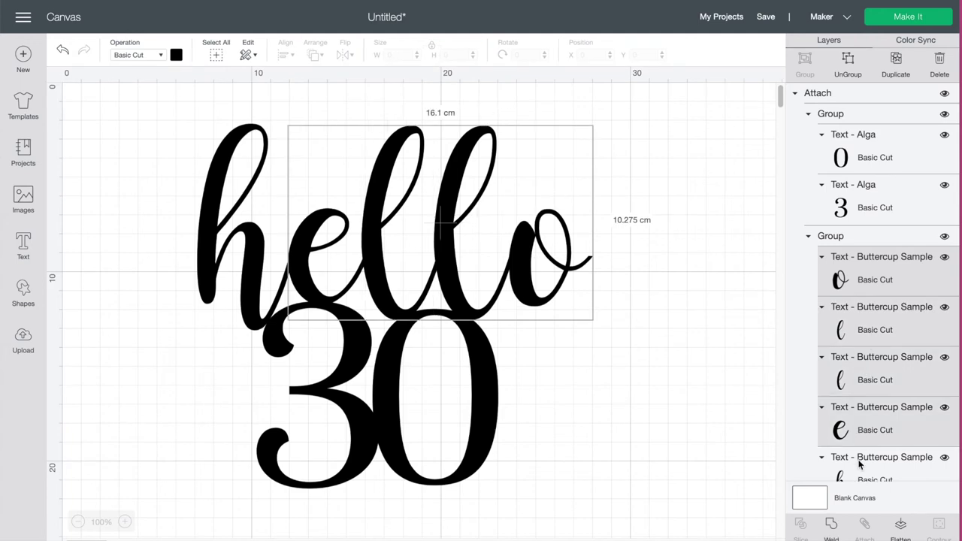
{"action": "left_click", "coordinate": [861, 463], "text": "shift"}
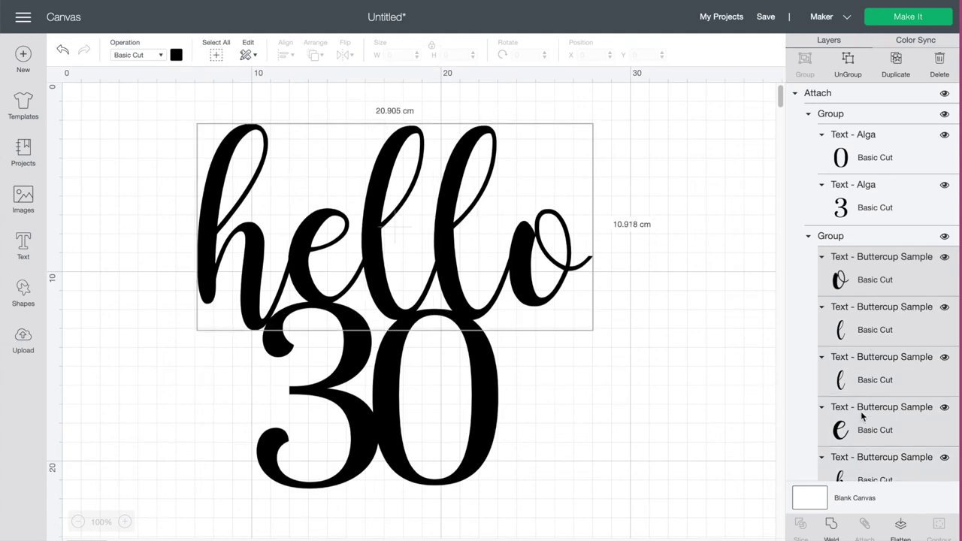
{"action": "key", "text": "ctrl+a"}
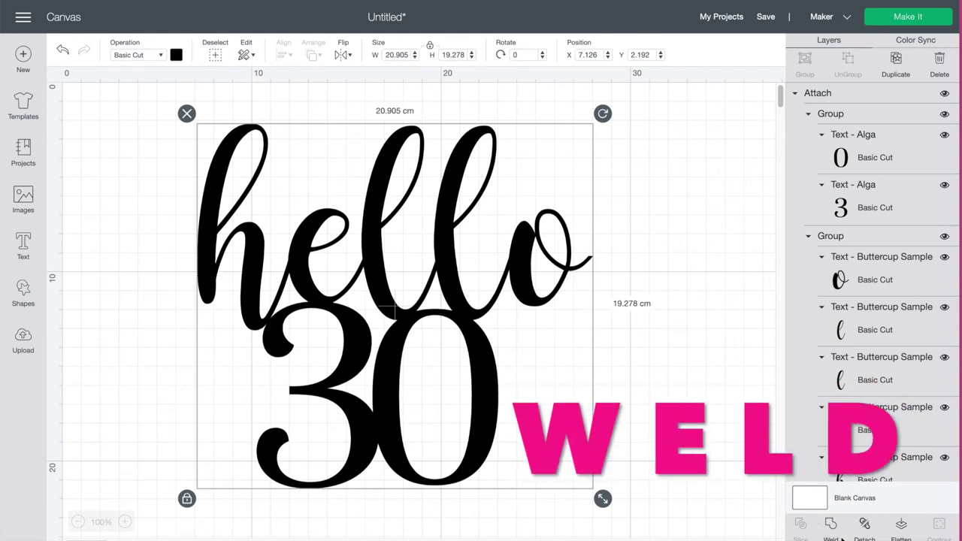
{"action": "left_click", "coordinate": [831, 525]}
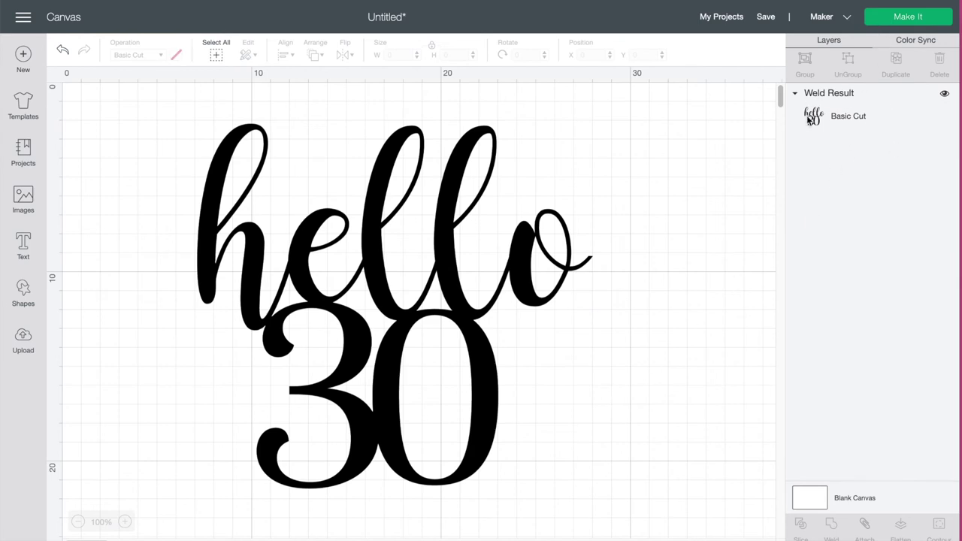
Preview the welded 'hello 30' on a Basic Cut mat and move it lower and right.
{"action": "left_click", "coordinate": [902, 25]}
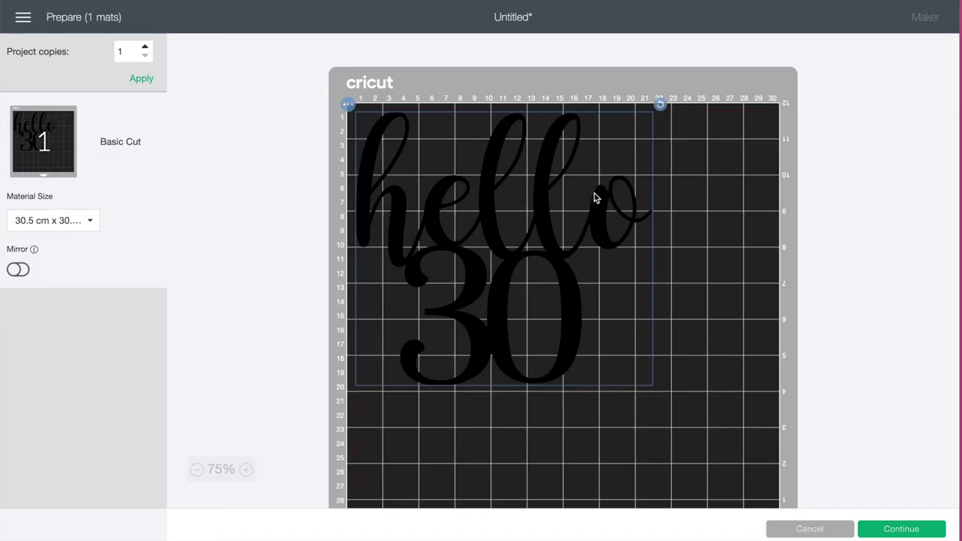
{"action": "left_click", "coordinate": [547, 227]}
{"action": "left_click_drag", "start_coordinate": [546, 227], "coordinate": [570, 257]}
{"action": "left_click", "coordinate": [853, 316]}
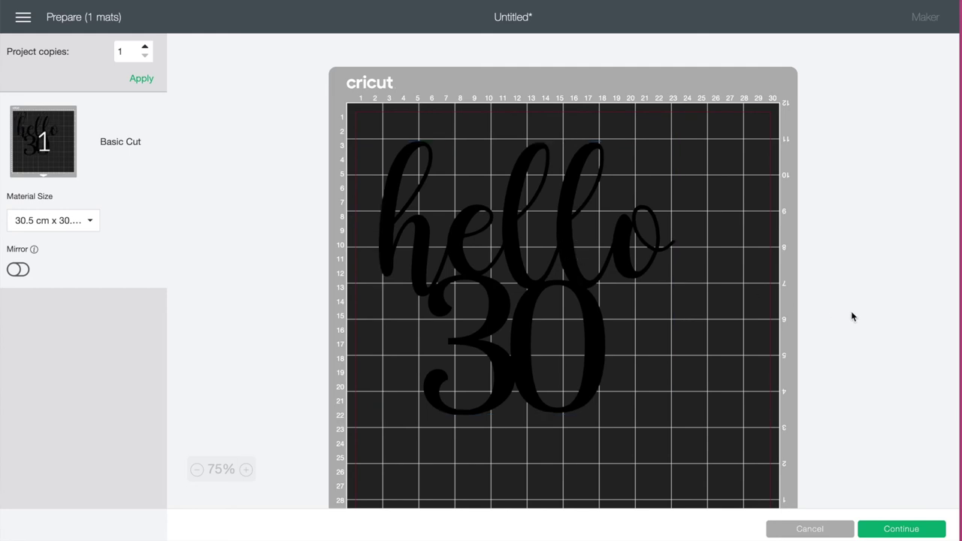